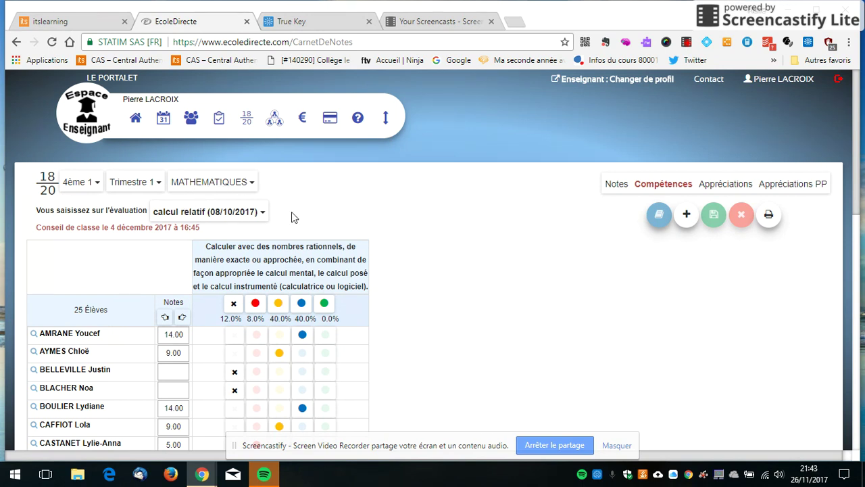
Start a new evaluation from the Compétences view, labelled "essaie 1", with type Devoir surveillé and grading enabled
{"action": "left_click", "coordinate": [616, 183]}
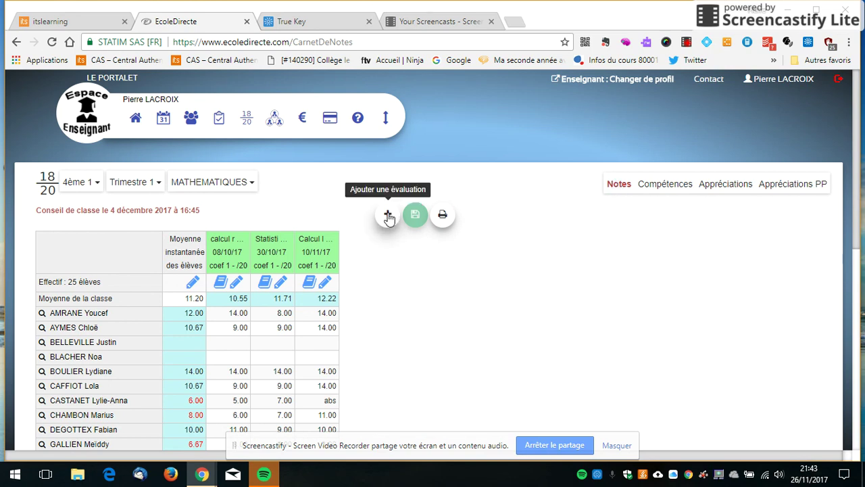
{"action": "left_click", "coordinate": [660, 185]}
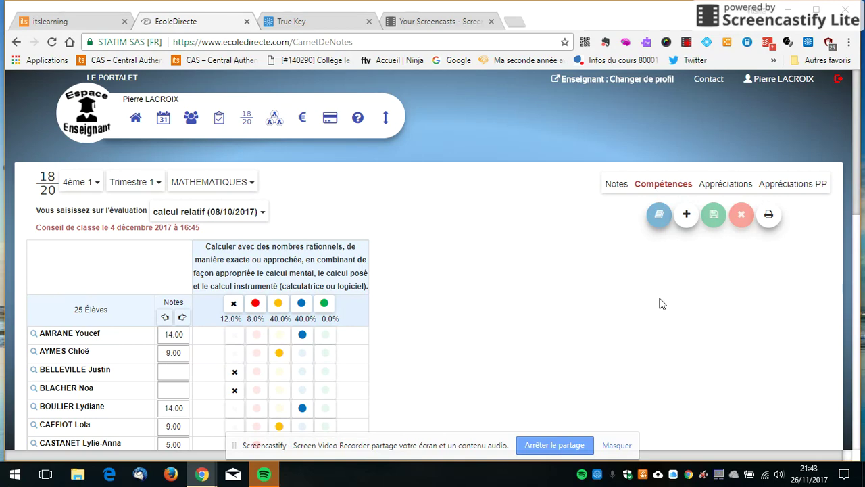
{"action": "left_click", "coordinate": [686, 216]}
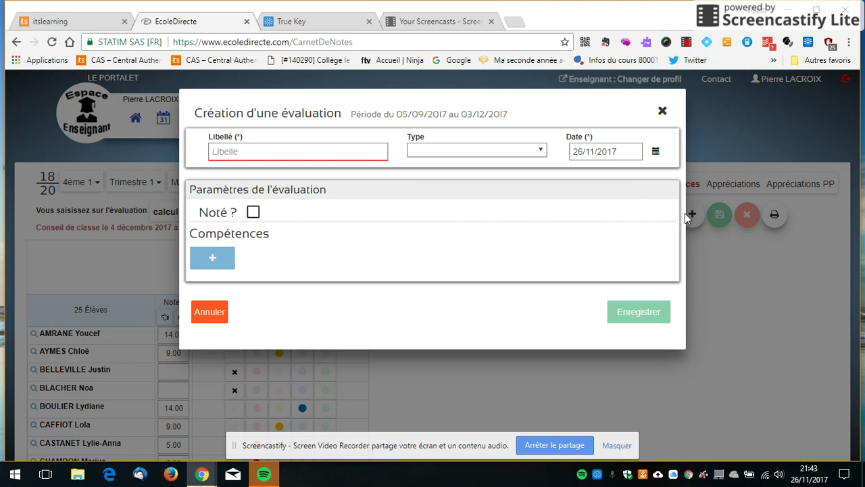
{"action": "type", "text": "essaie 1"}
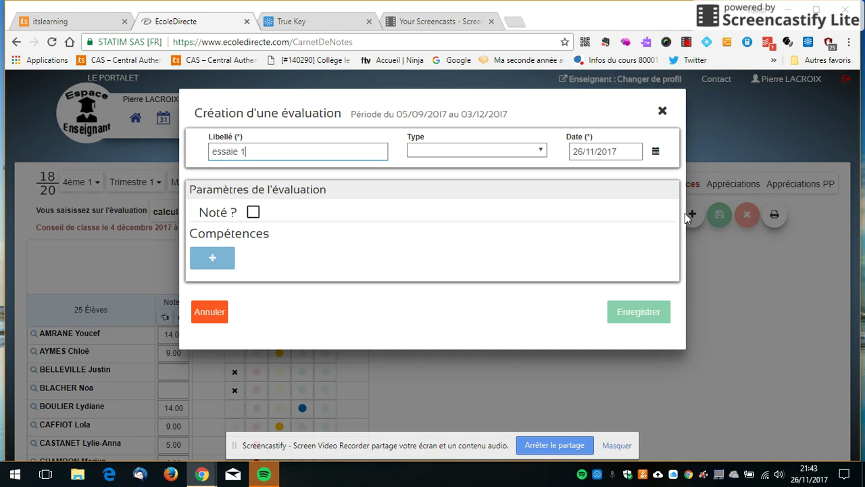
{"action": "left_click", "coordinate": [514, 153]}
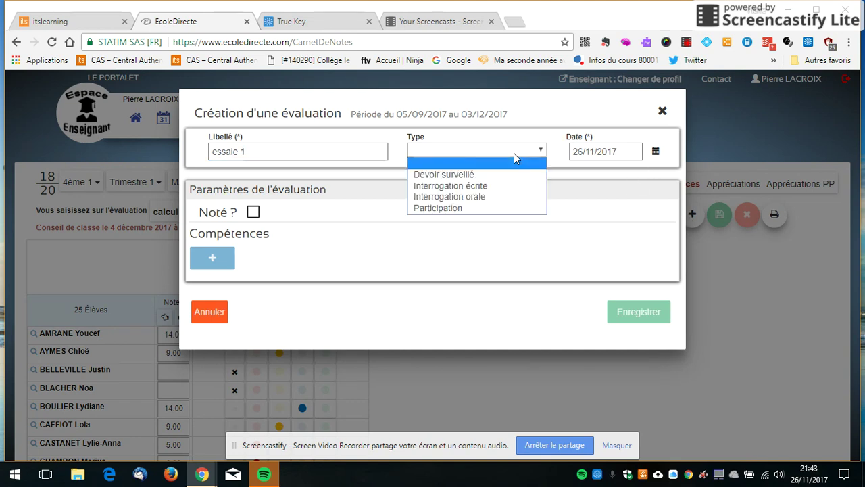
{"action": "left_click", "coordinate": [481, 175]}
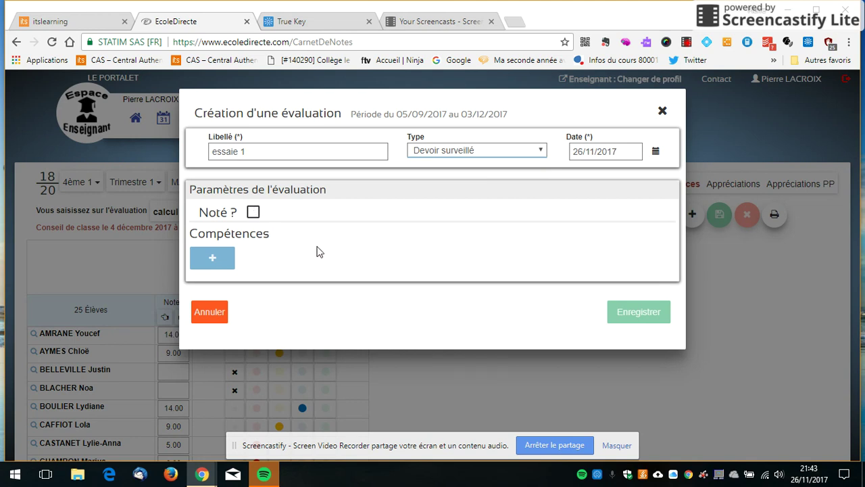
{"action": "left_click", "coordinate": [253, 213]}
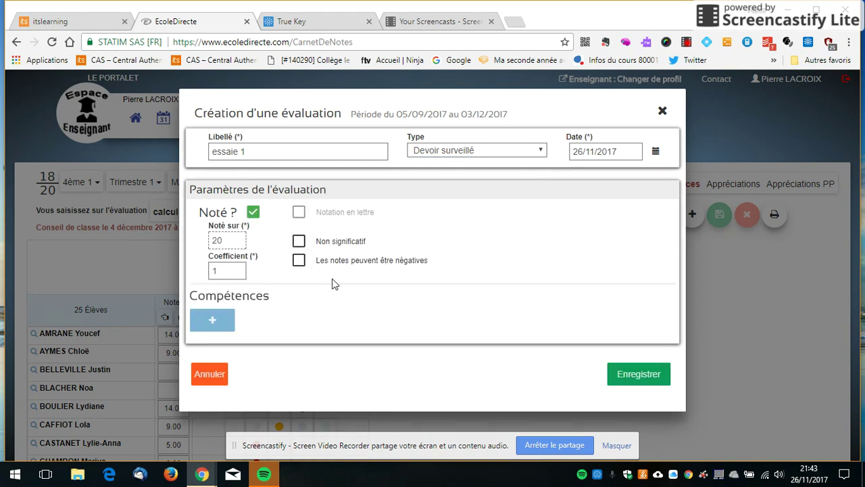
Add the Mathématiques > Calculer programme element "Calculer avec des nombres rationnels…" to the evaluation from the Cycle 4 catalogue
{"action": "left_click", "coordinate": [213, 323]}
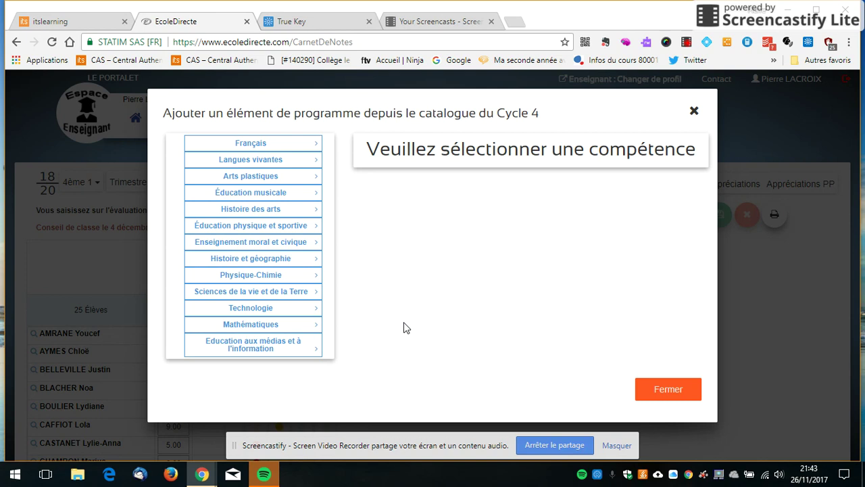
{"action": "left_click", "coordinate": [314, 325]}
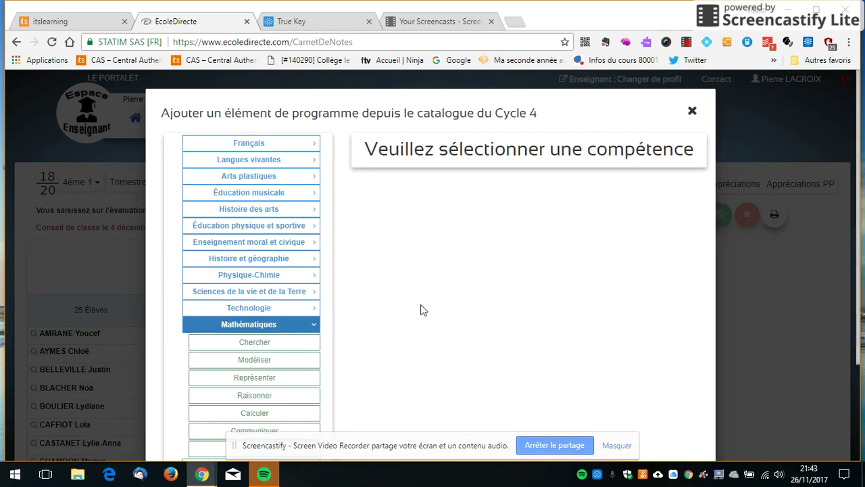
{"action": "scroll", "coordinate": [419, 309], "scroll_direction": "down", "scroll_amount": 2}
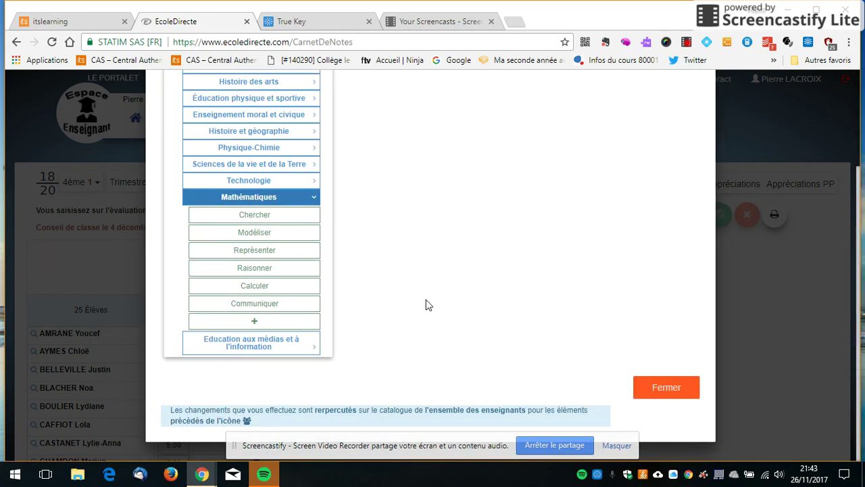
{"action": "left_click", "coordinate": [304, 288]}
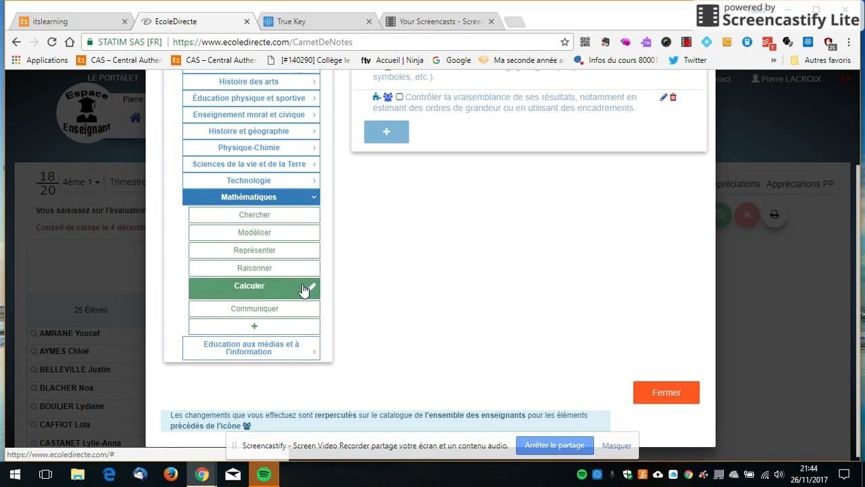
{"action": "scroll", "coordinate": [440, 274], "scroll_direction": "up", "scroll_amount": 2}
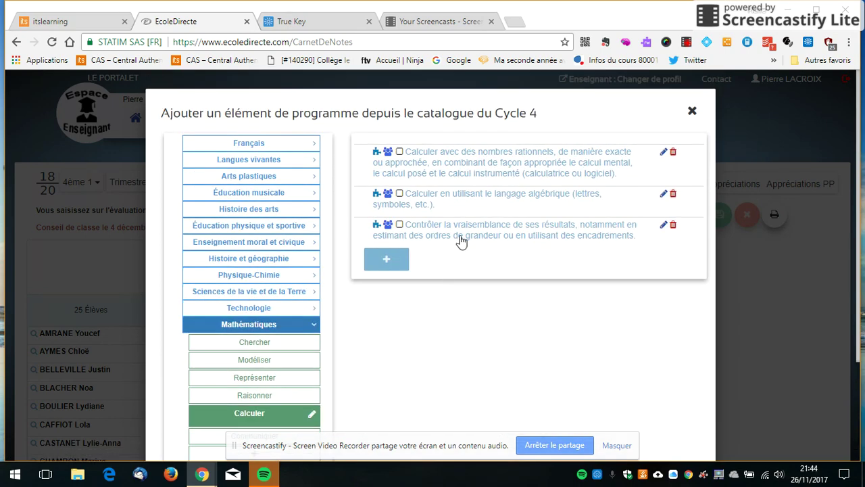
{"action": "left_click", "coordinate": [400, 152]}
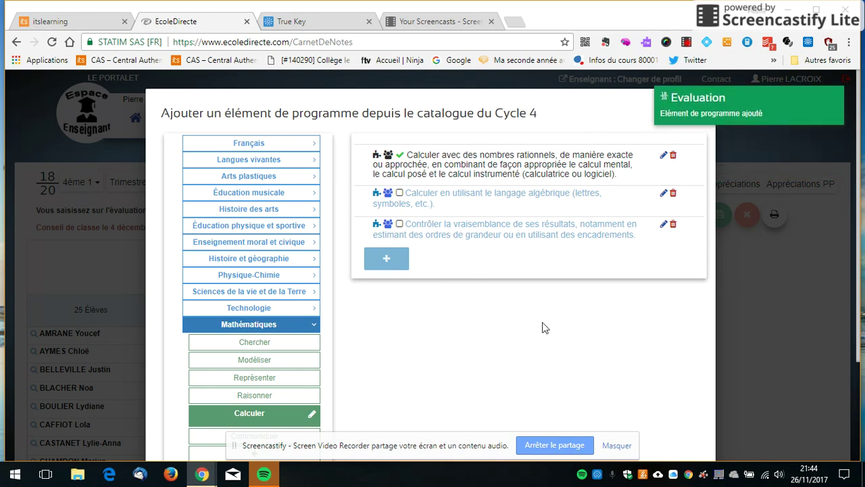
{"action": "scroll", "coordinate": [545, 327], "scroll_direction": "down", "scroll_amount": 2}
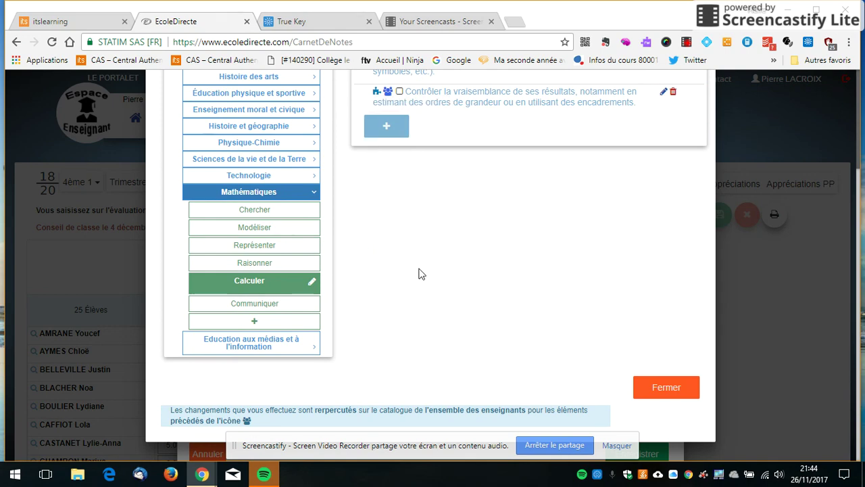
{"action": "scroll", "coordinate": [420, 273], "scroll_direction": "up", "scroll_amount": 2}
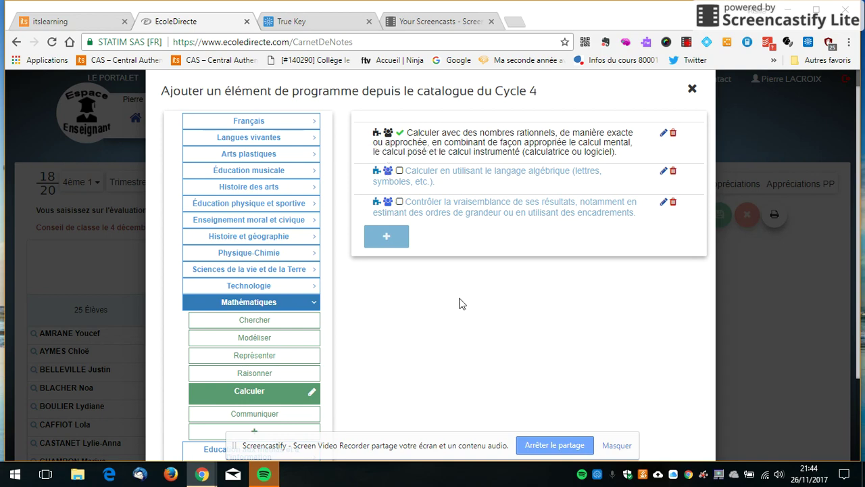
{"action": "scroll", "coordinate": [482, 293], "scroll_direction": "down", "scroll_amount": 3}
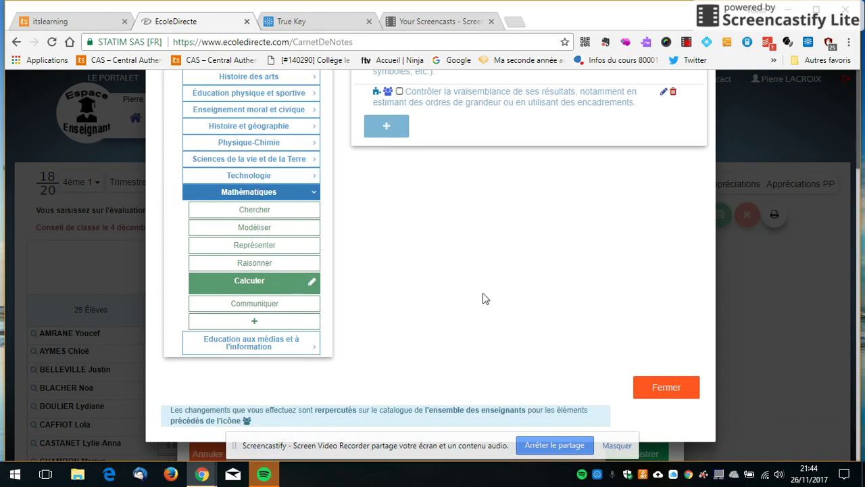
{"action": "left_click", "coordinate": [665, 388]}
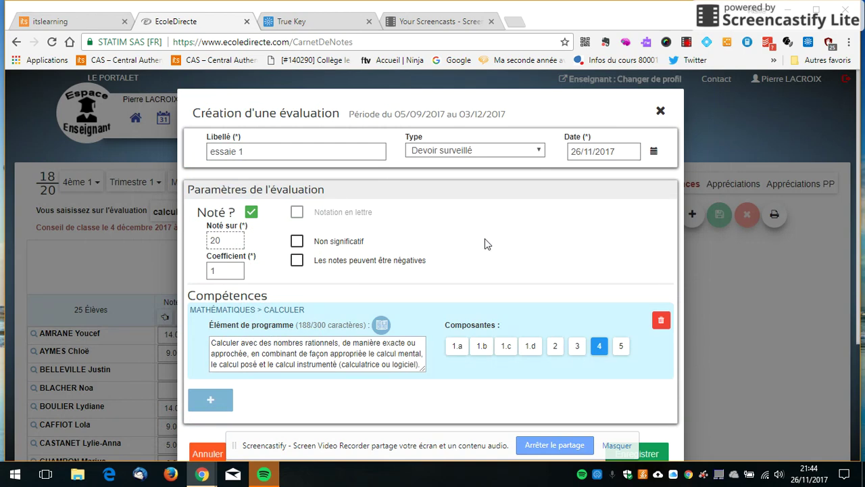
Check the competency's report printing option and socle components, keep component 4 selected, and save the evaluation
{"action": "scroll", "coordinate": [486, 245], "scroll_direction": "down", "scroll_amount": 3}
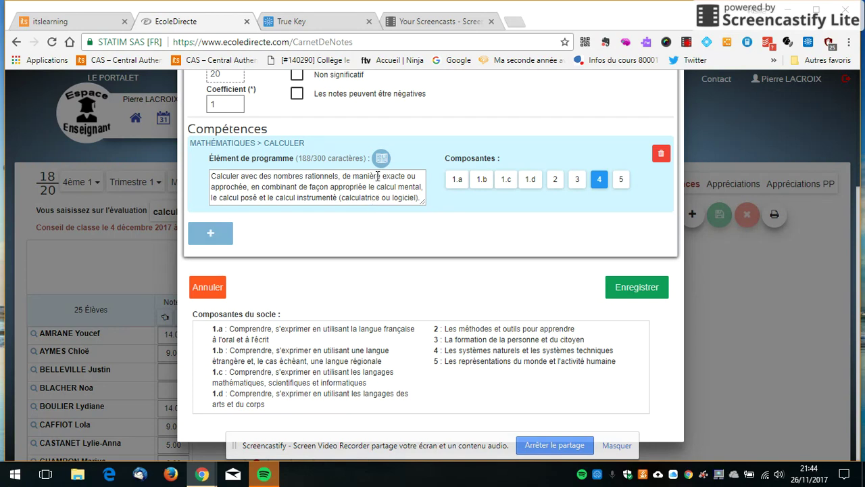
{"action": "mouse_move", "coordinate": [382, 163]}
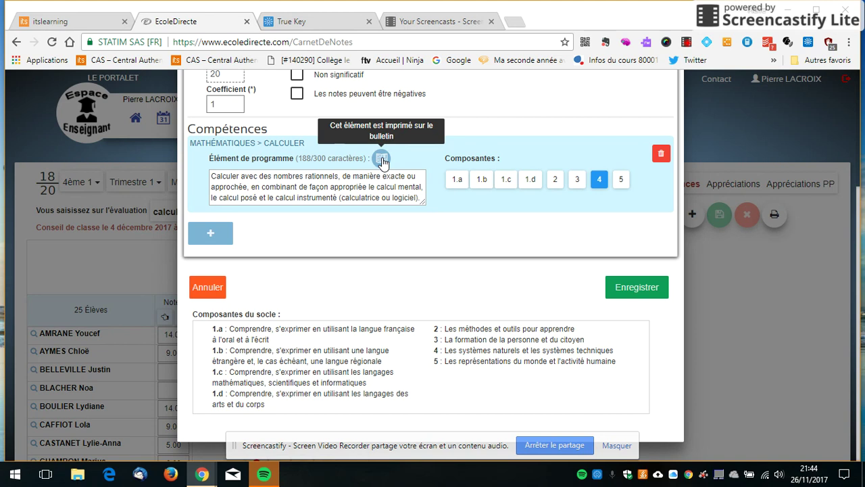
{"action": "mouse_move", "coordinate": [456, 184]}
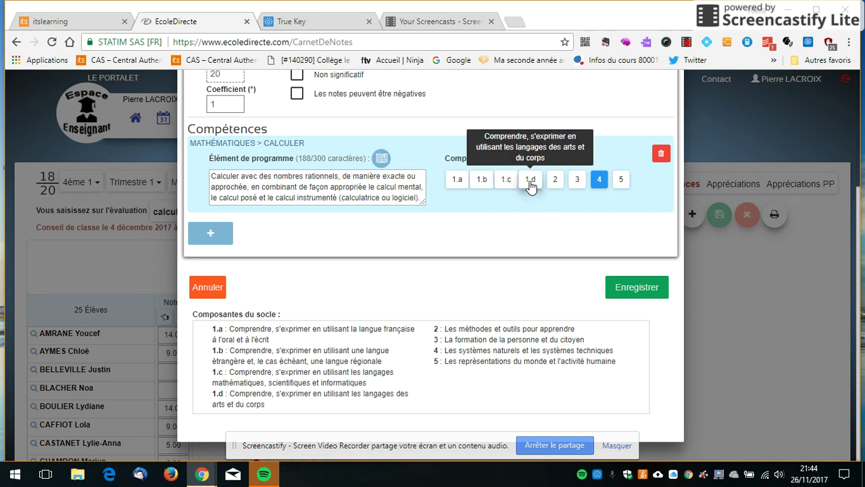
{"action": "mouse_move", "coordinate": [554, 187]}
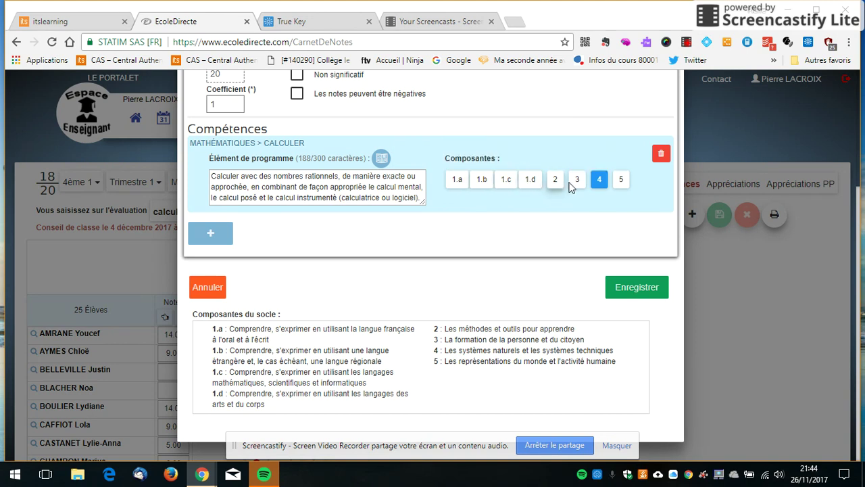
{"action": "left_click", "coordinate": [601, 183]}
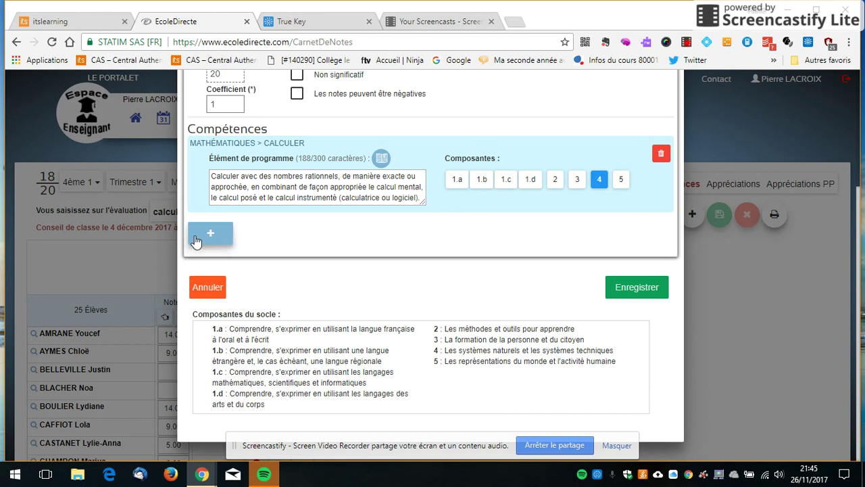
{"action": "left_click", "coordinate": [623, 289]}
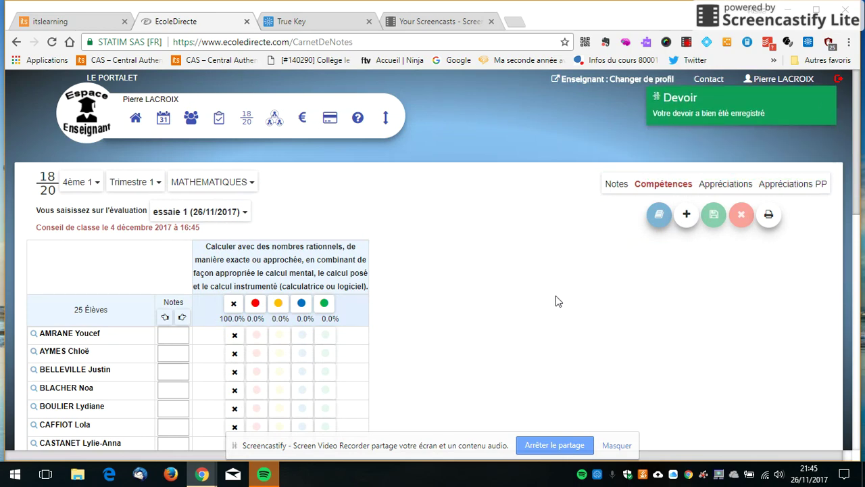
Rate the whole class as Atteints (blue) on the competency, and set the third and fourth pupils to Non évalué
{"action": "scroll", "coordinate": [555, 296], "scroll_direction": "down", "scroll_amount": 3}
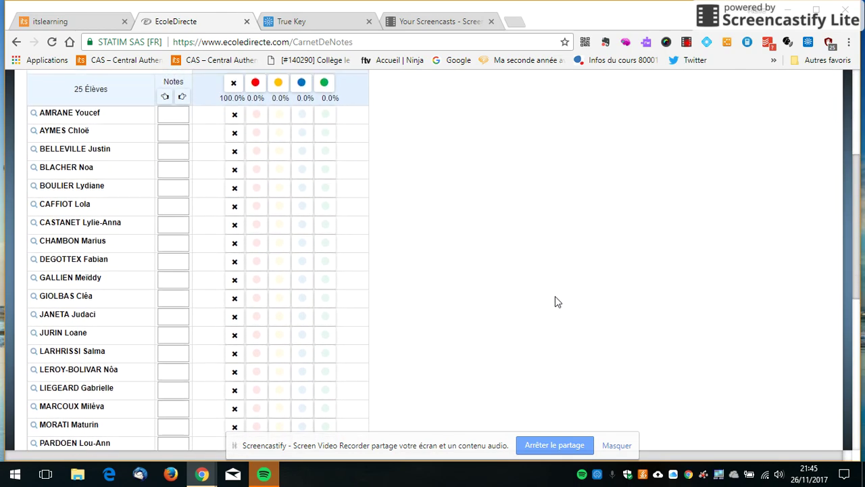
{"action": "scroll", "coordinate": [555, 301], "scroll_direction": "up", "scroll_amount": 2}
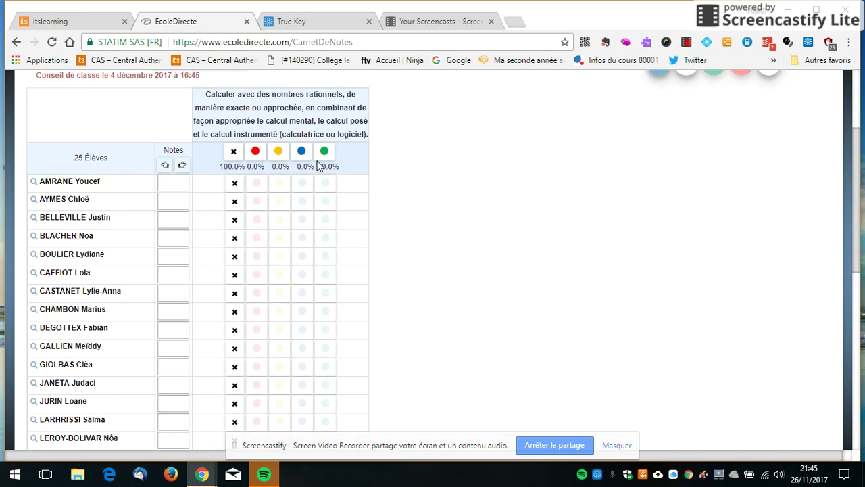
{"action": "left_click", "coordinate": [301, 153]}
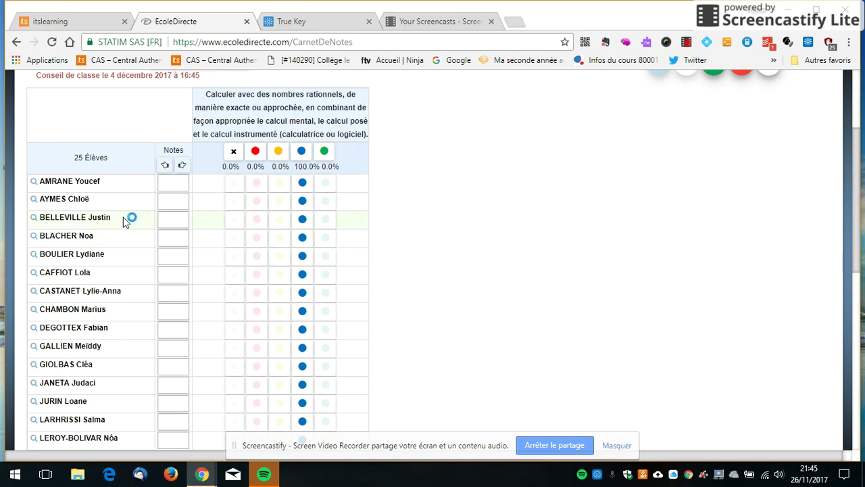
{"action": "left_click", "coordinate": [233, 220]}
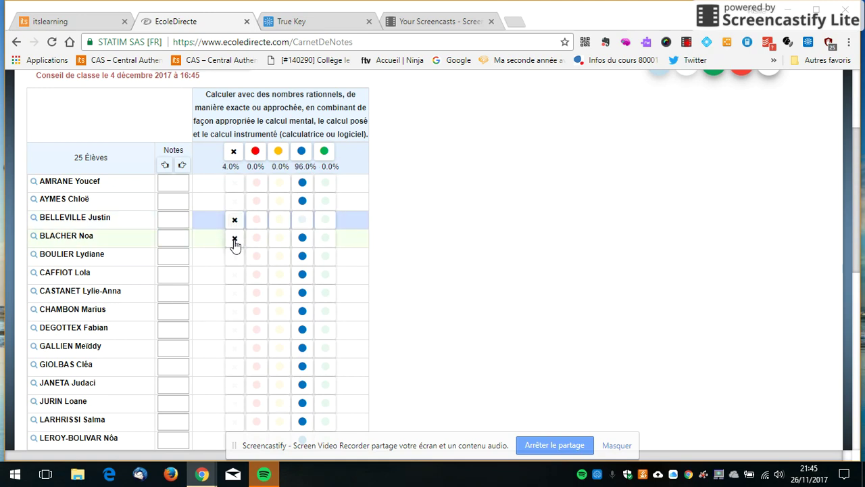
{"action": "left_click", "coordinate": [235, 239]}
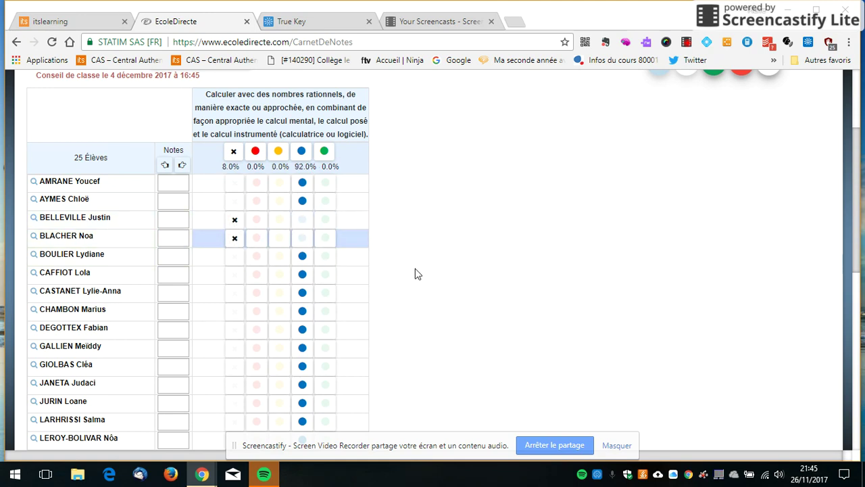
Rate the sixth and seventh pupils Partiellement atteints (yellow), and the tenth, eleventh and third-from-last pupils Dépassés (green)
{"action": "left_click", "coordinate": [280, 276]}
{"action": "left_click", "coordinate": [279, 293]}
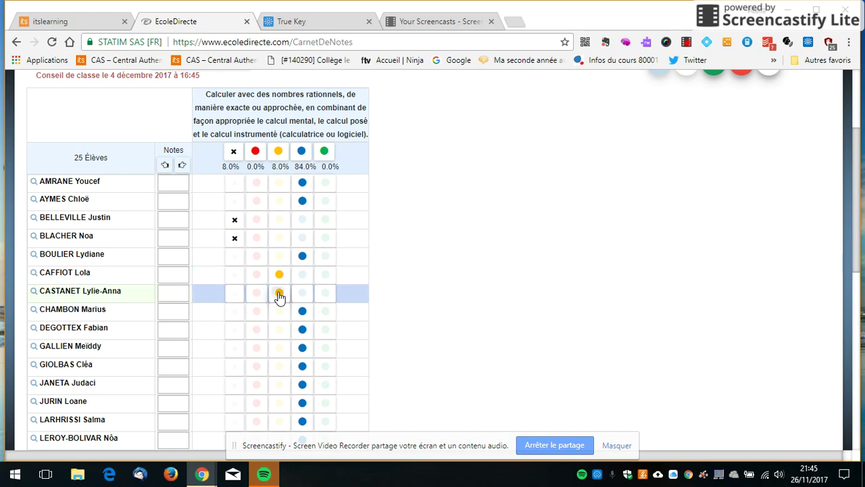
{"action": "left_click", "coordinate": [327, 350]}
{"action": "left_click", "coordinate": [325, 366]}
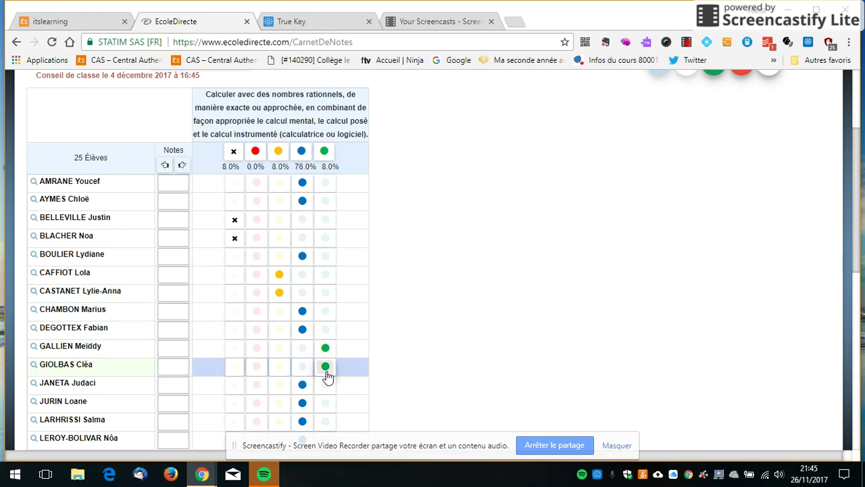
{"action": "scroll", "coordinate": [453, 329], "scroll_direction": "down", "scroll_amount": 5}
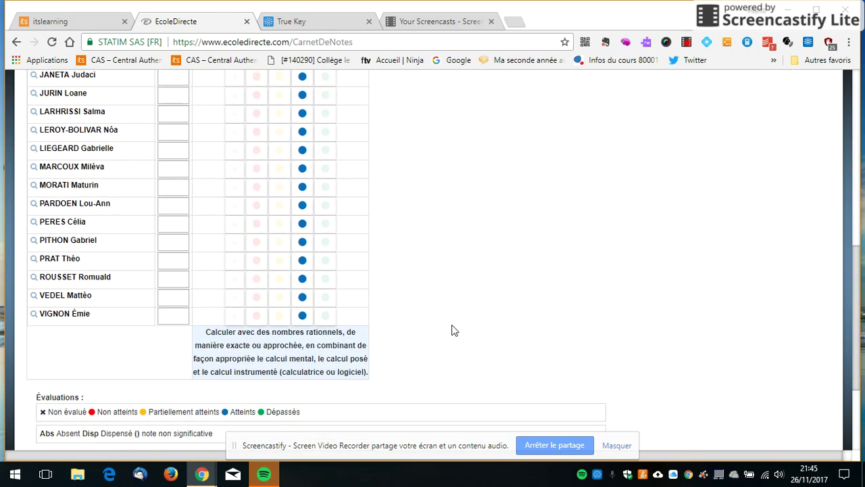
{"action": "left_click", "coordinate": [325, 263]}
{"action": "left_click", "coordinate": [327, 263]}
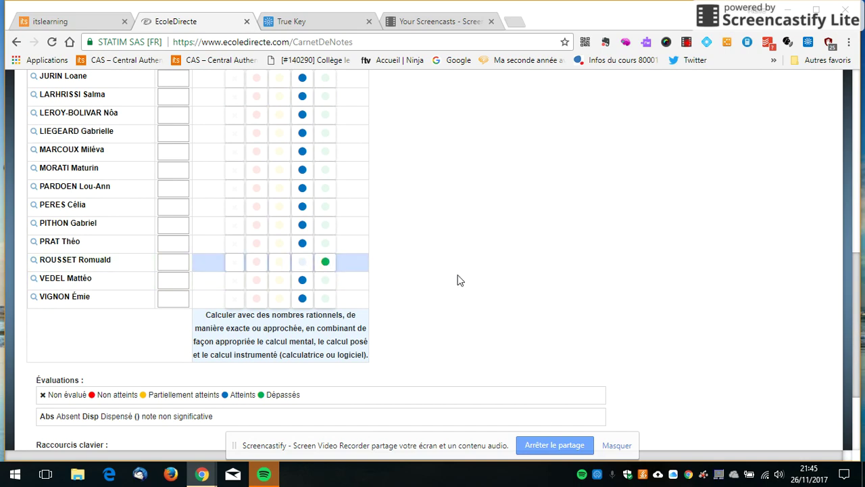
Calculate the pupils' grades from their programme element ratings, with replacement of already entered grades enabled
{"action": "scroll", "coordinate": [457, 280], "scroll_direction": "up", "scroll_amount": 7}
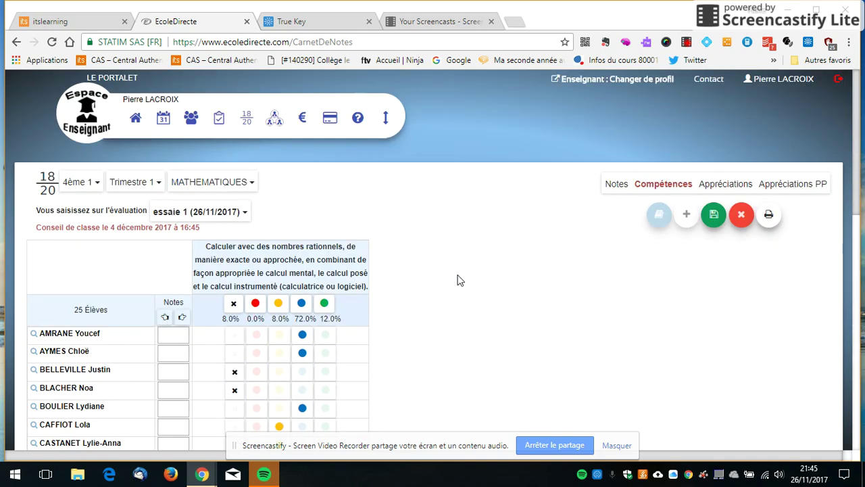
{"action": "left_click", "coordinate": [165, 319]}
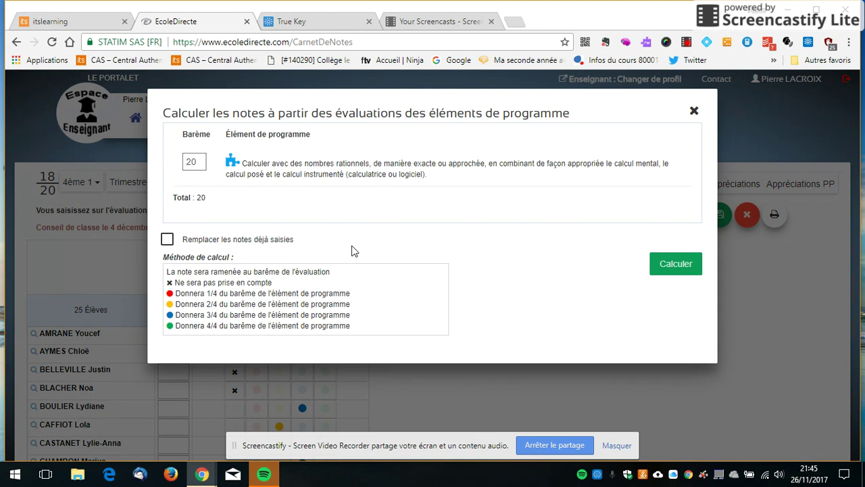
{"action": "left_click", "coordinate": [166, 241]}
{"action": "left_click", "coordinate": [684, 263]}
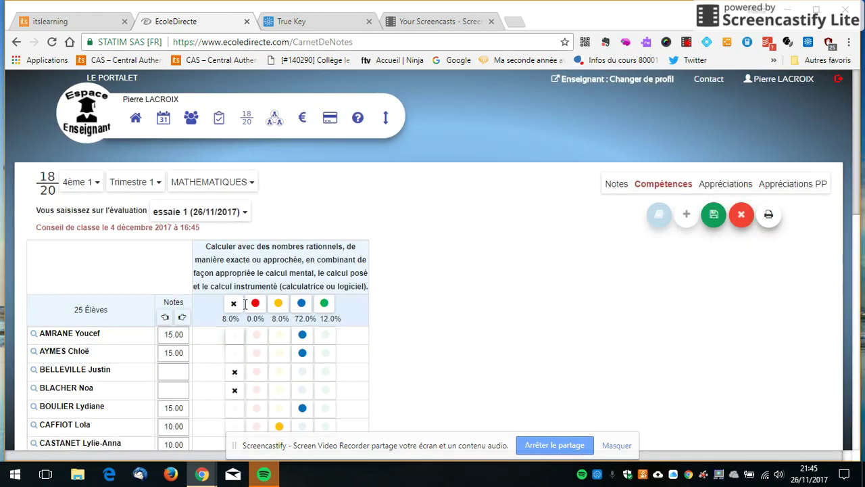
Review the calculated grades for the whole class and save the evaluation's ratings and grades
{"action": "scroll", "coordinate": [446, 348], "scroll_direction": "down", "scroll_amount": 5}
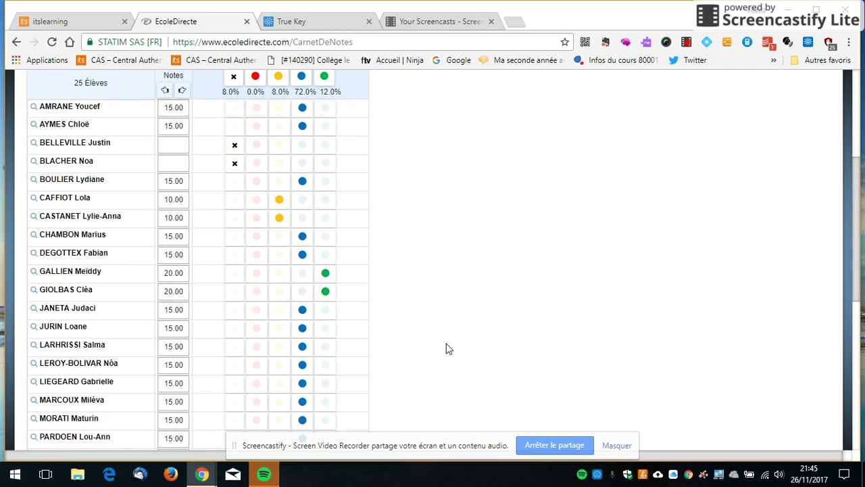
{"action": "scroll", "coordinate": [446, 348], "scroll_direction": "down", "scroll_amount": 4}
{"action": "scroll", "coordinate": [446, 348], "scroll_direction": "up", "scroll_amount": 5}
{"action": "scroll", "coordinate": [446, 348], "scroll_direction": "up", "scroll_amount": 6}
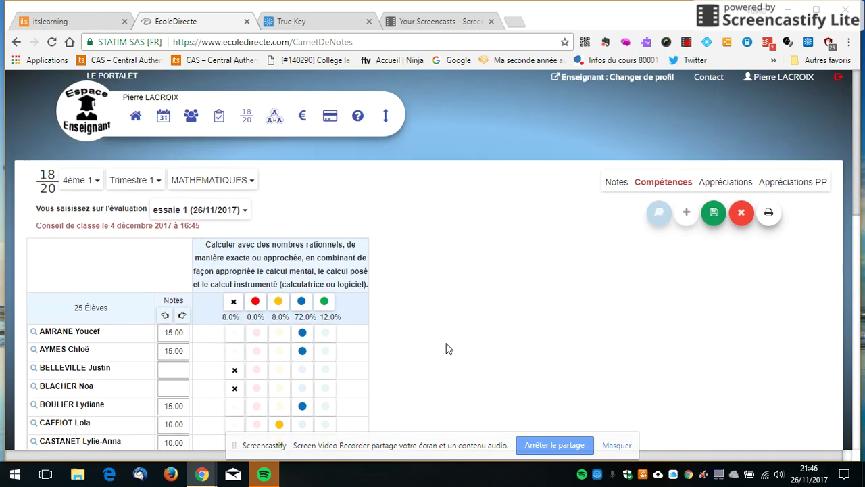
{"action": "left_click", "coordinate": [712, 217]}
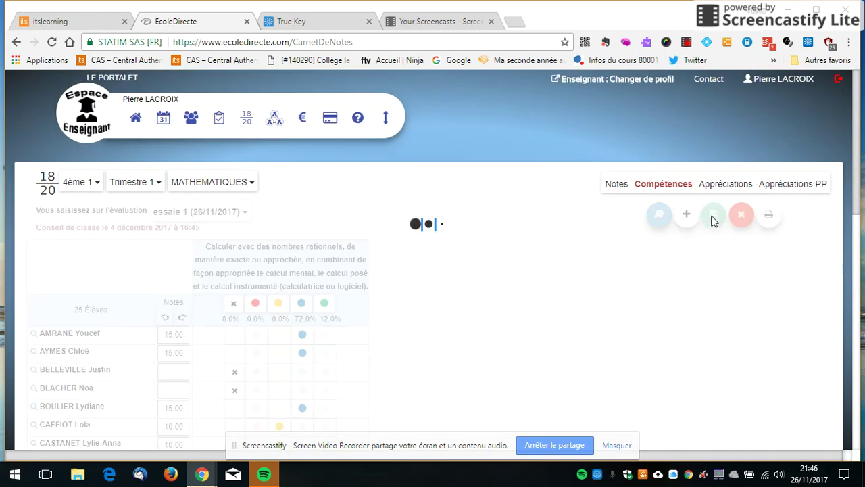